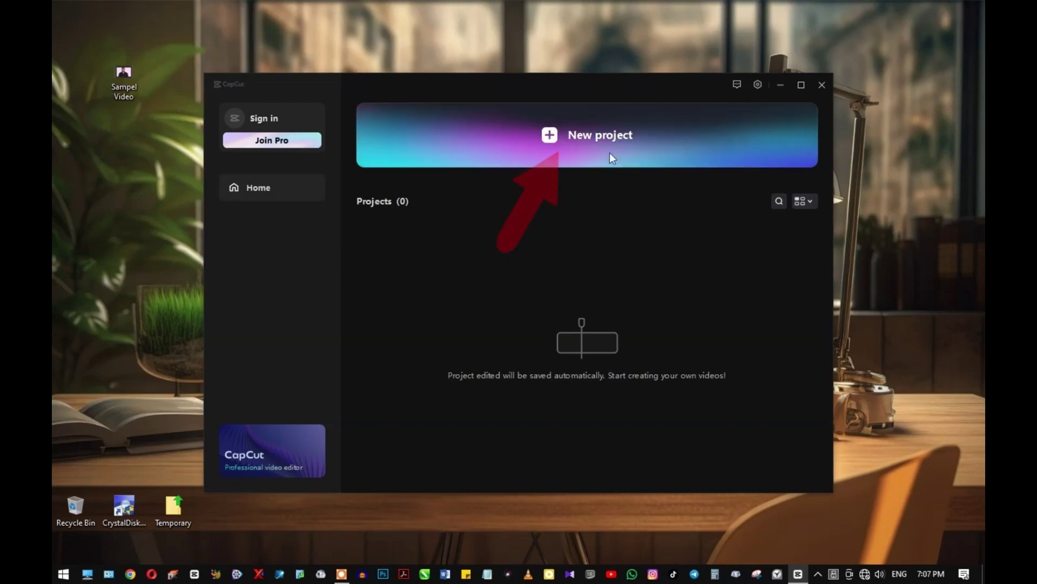
# Create a new project and import the Sampel Video file from the Desktop folder.
pyautogui.click(592, 133)
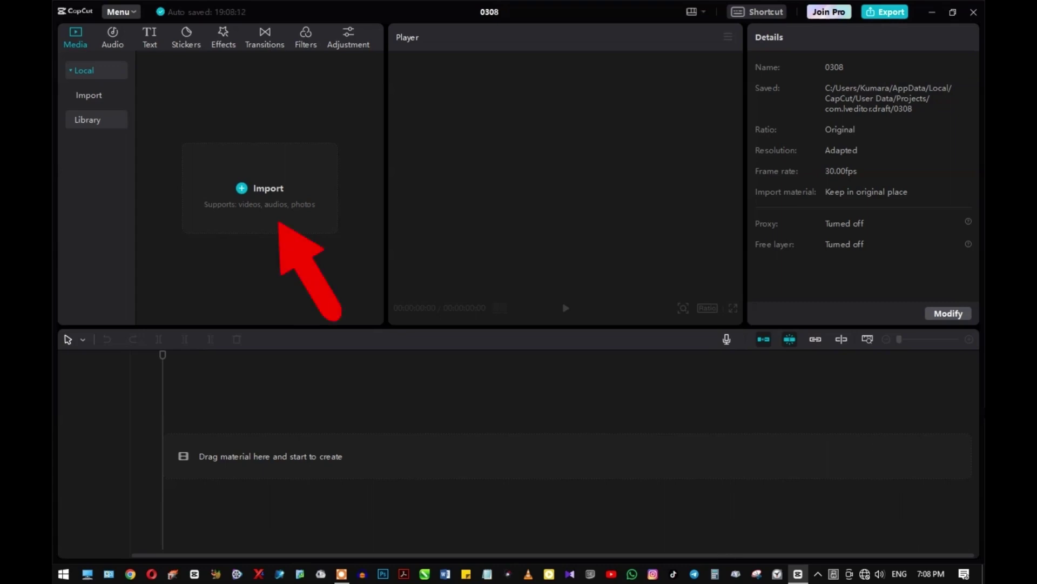
pyautogui.click(268, 190)
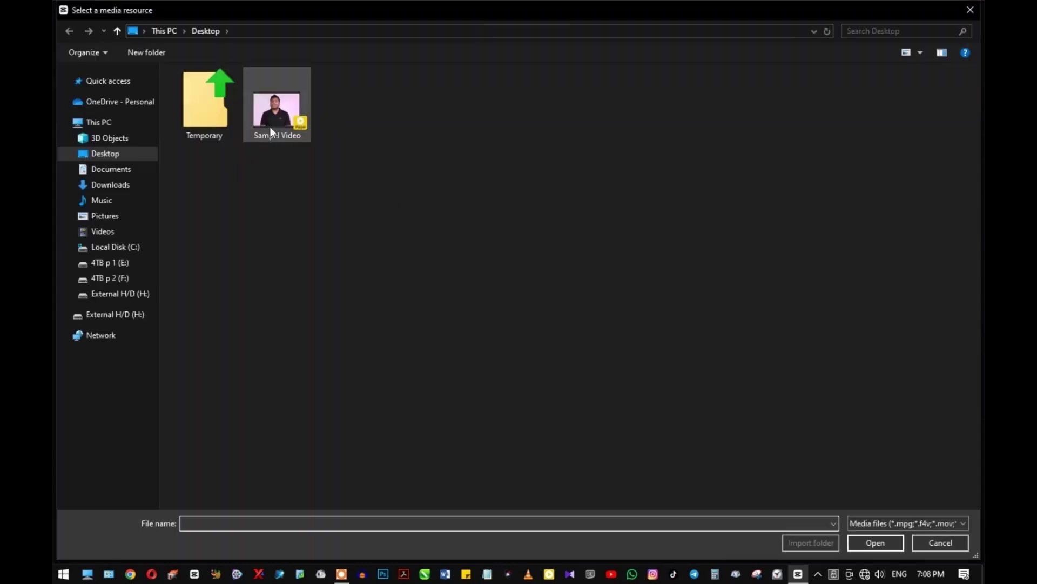
pyautogui.click(271, 110)
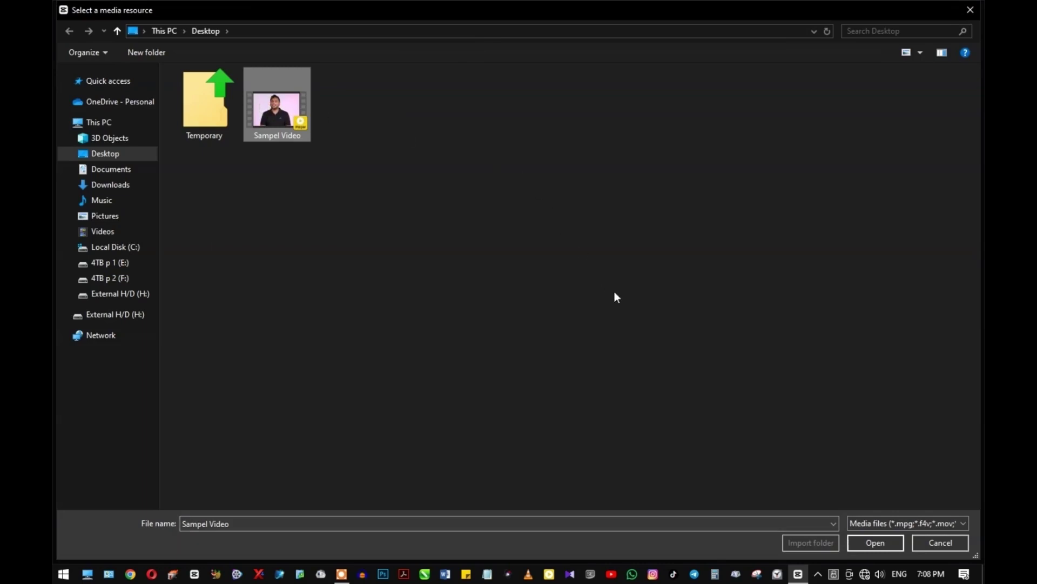
pyautogui.click(873, 543)
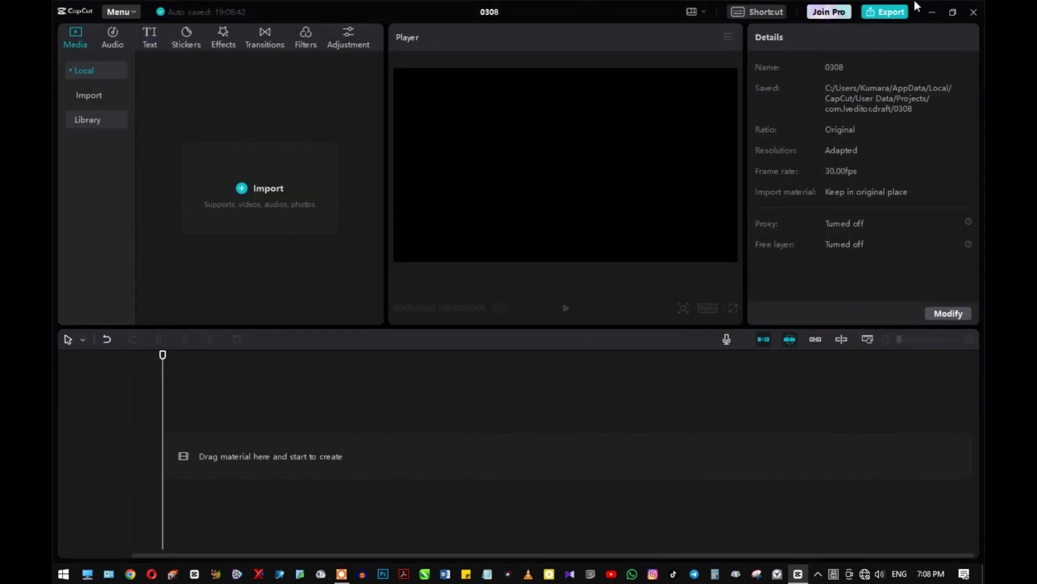
# Bring the Sampel Video file from the Windows desktop into the project's media library.
pyautogui.click(930, 12)
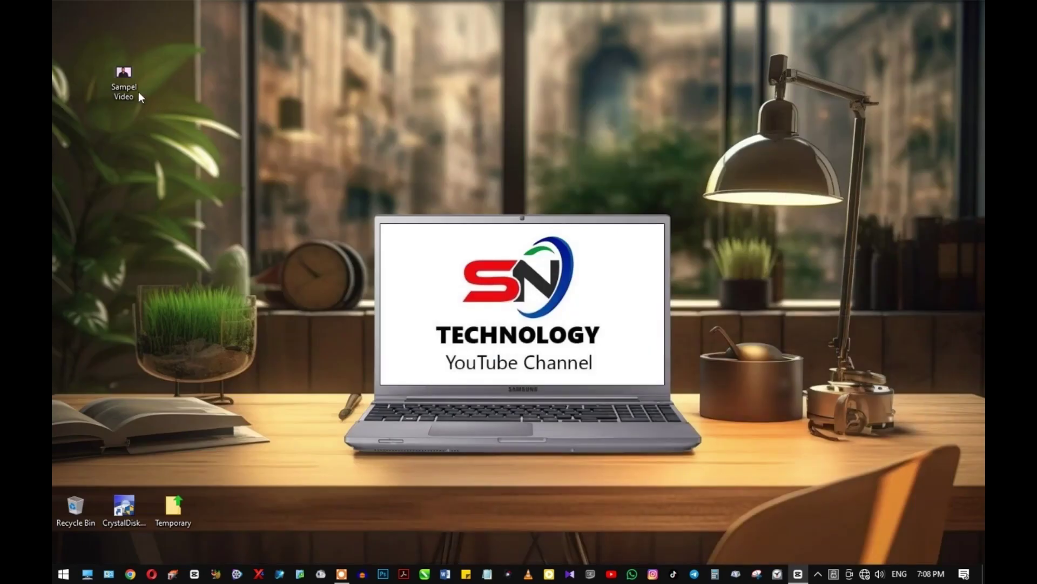
pyautogui.moveTo(122, 74); pyautogui.dragTo(255, 259)
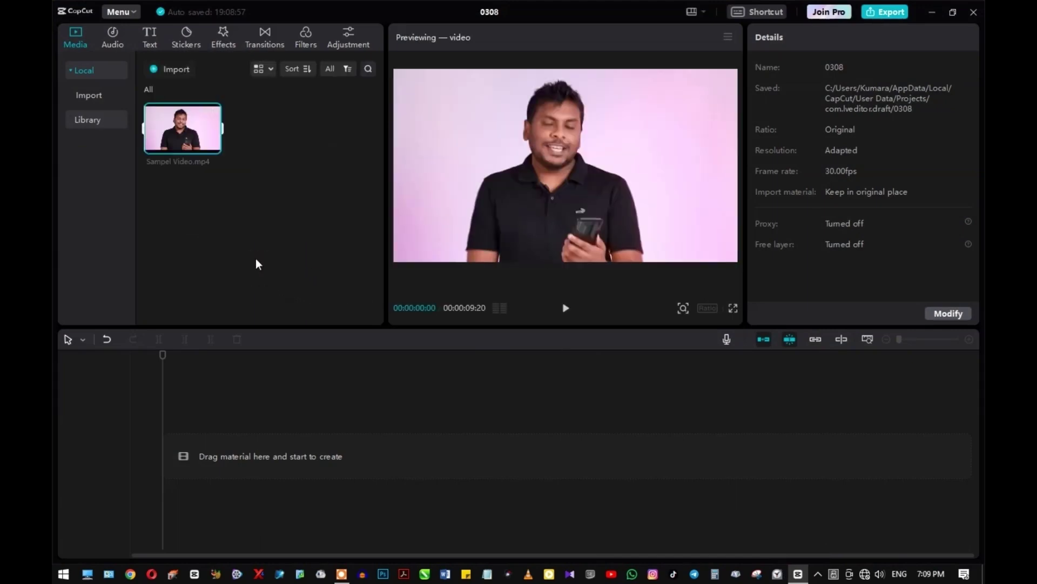
pyautogui.click(252, 235)
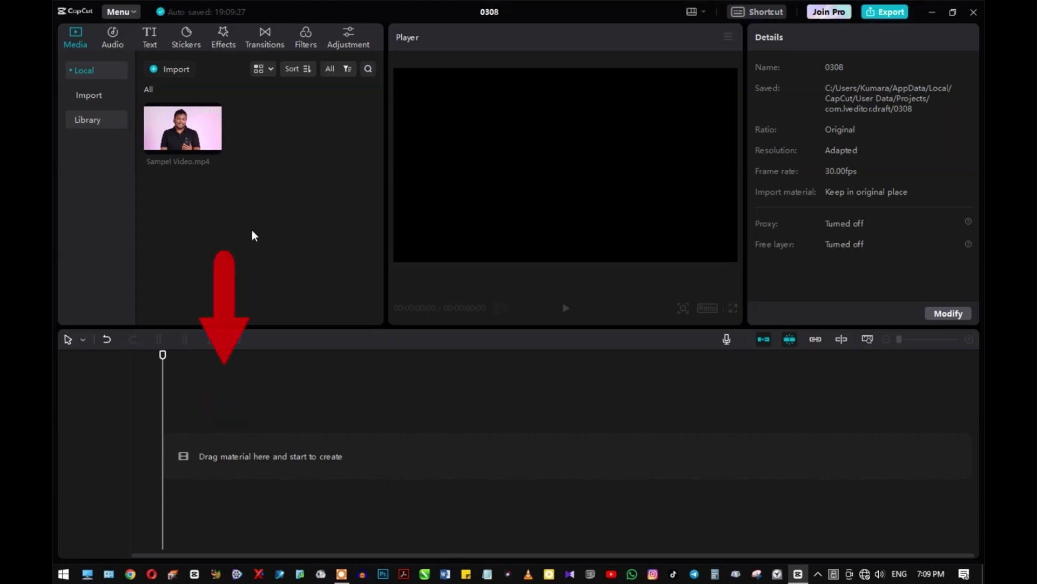
# Add Sampel Video.mp4 to the timeline, undo that placement, and add it again from its media thumbnail.
pyautogui.moveTo(177, 121); pyautogui.dragTo(184, 457)
pyautogui.hotkey('ctrl', 'z')
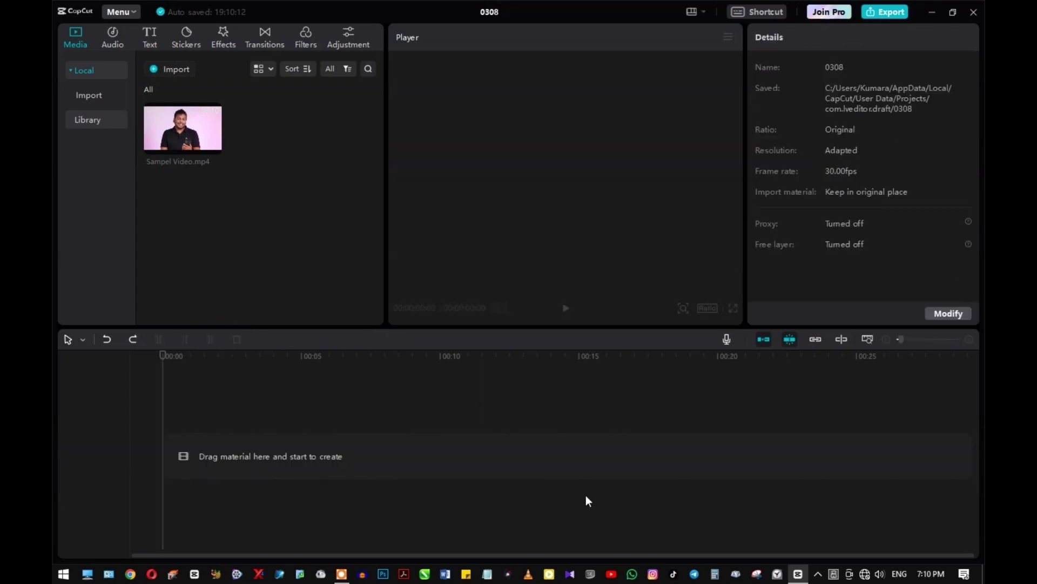
pyautogui.moveTo(196, 142)
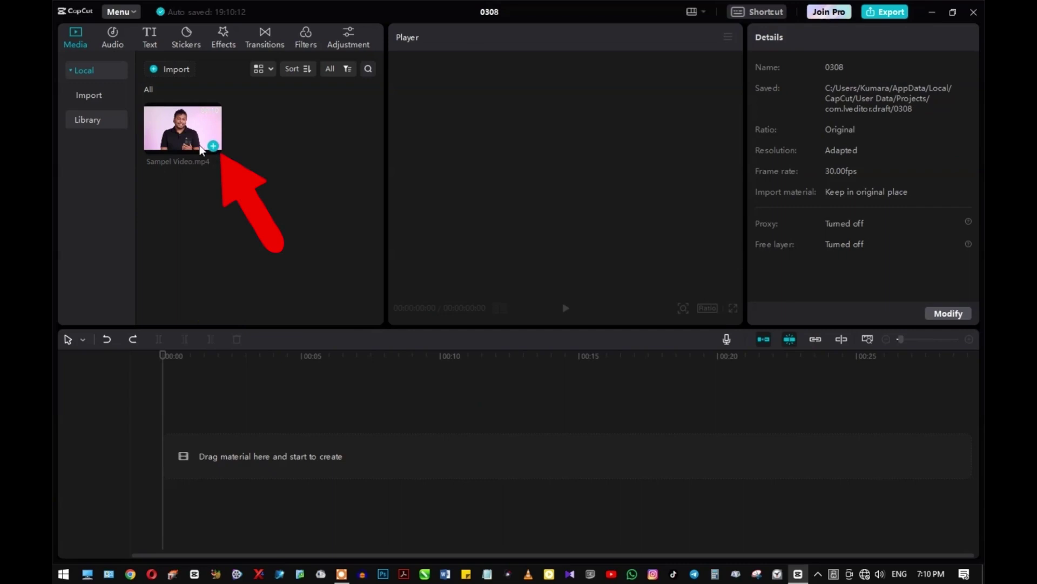
pyautogui.click(212, 146)
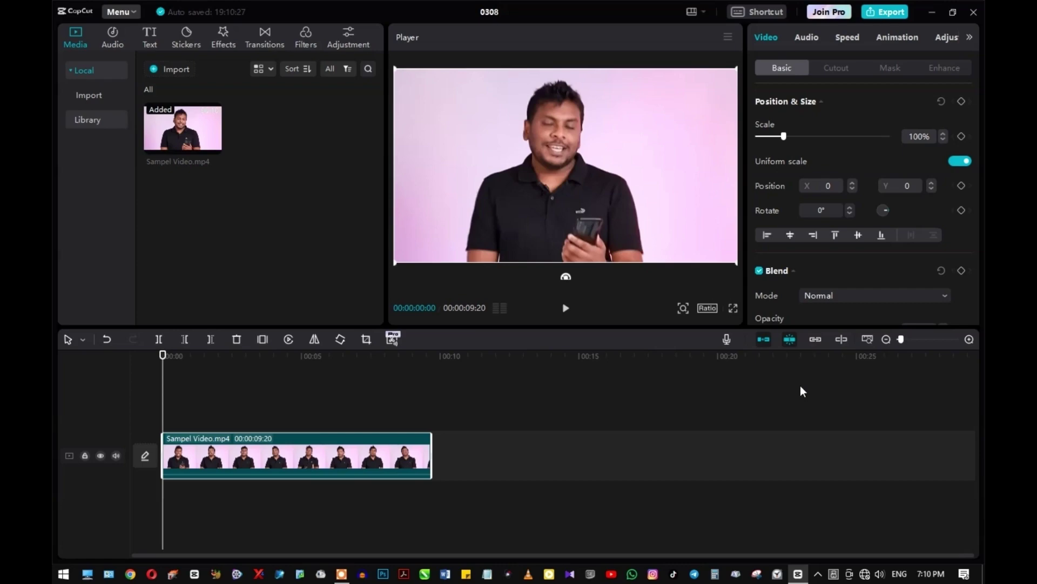
# Set the project's aspect ratio to 16:9 and scrub through the Sampel Video clip to preview it.
pyautogui.scroll(2, 799, 384)
pyautogui.click(709, 306)
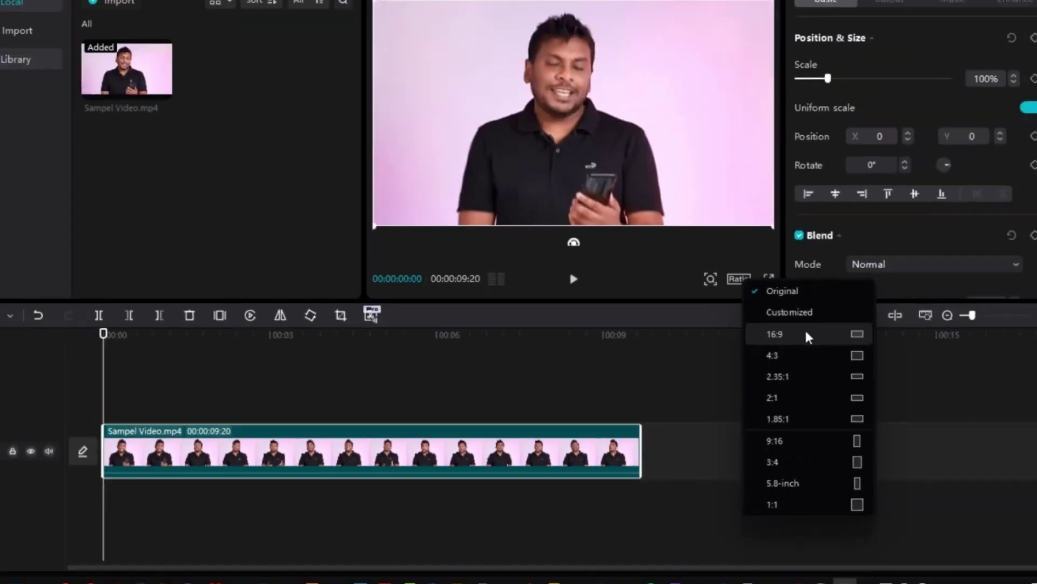
pyautogui.click(897, 292)
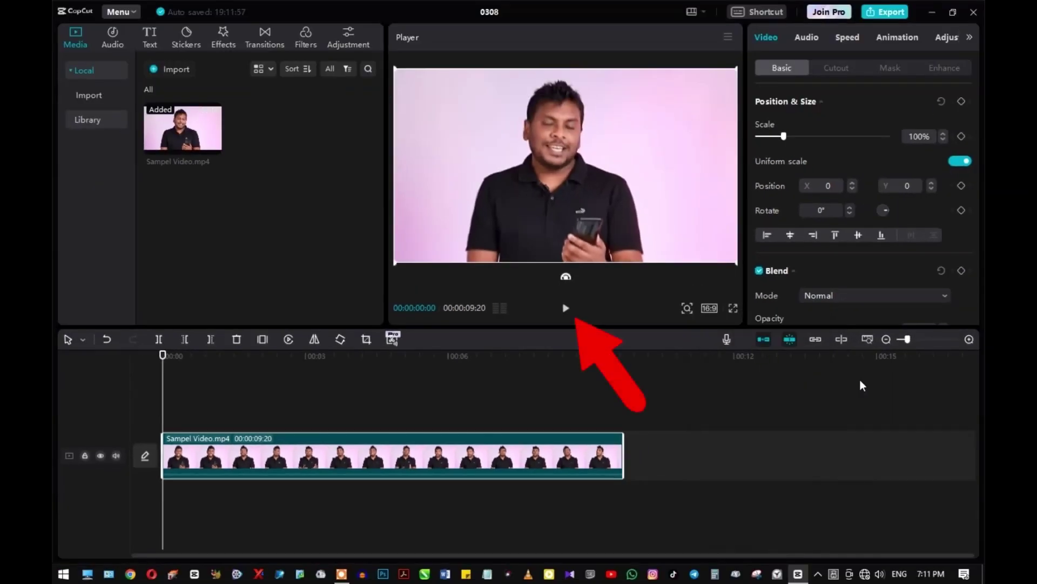
pyautogui.moveTo(162, 355); pyautogui.dragTo(365, 400)
pyautogui.moveTo(476, 423); pyautogui.dragTo(154, 428)
pyautogui.click(613, 522)
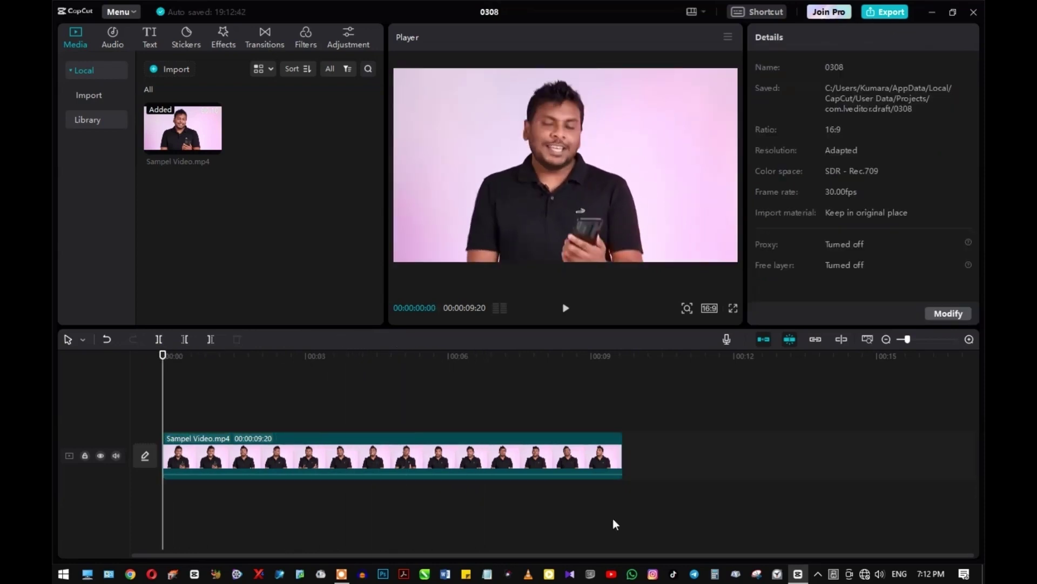
# Remove the background of the Sampel Video clip with Auto cutout.
pyautogui.click(542, 459)
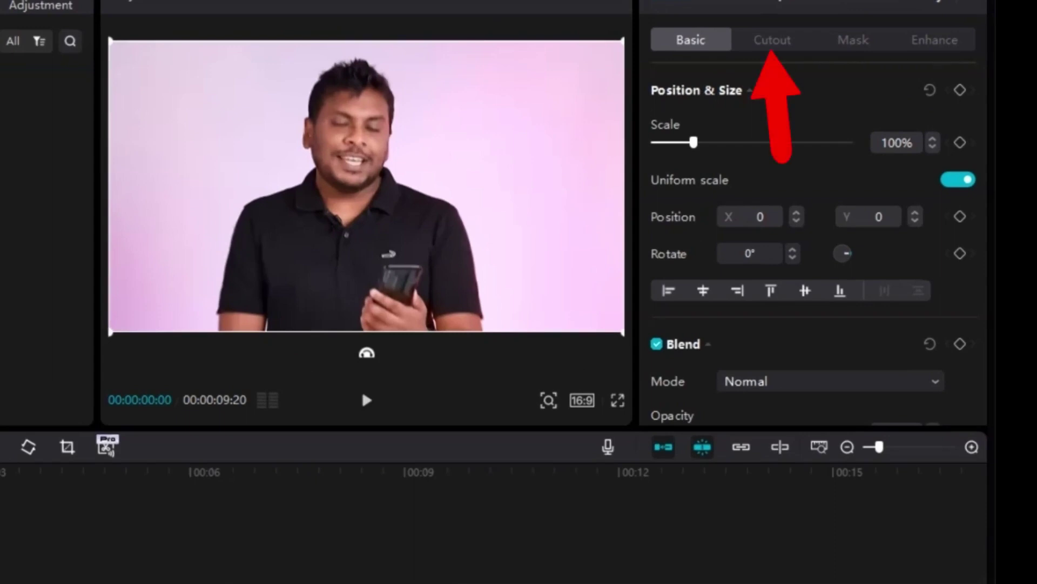
pyautogui.click(774, 40)
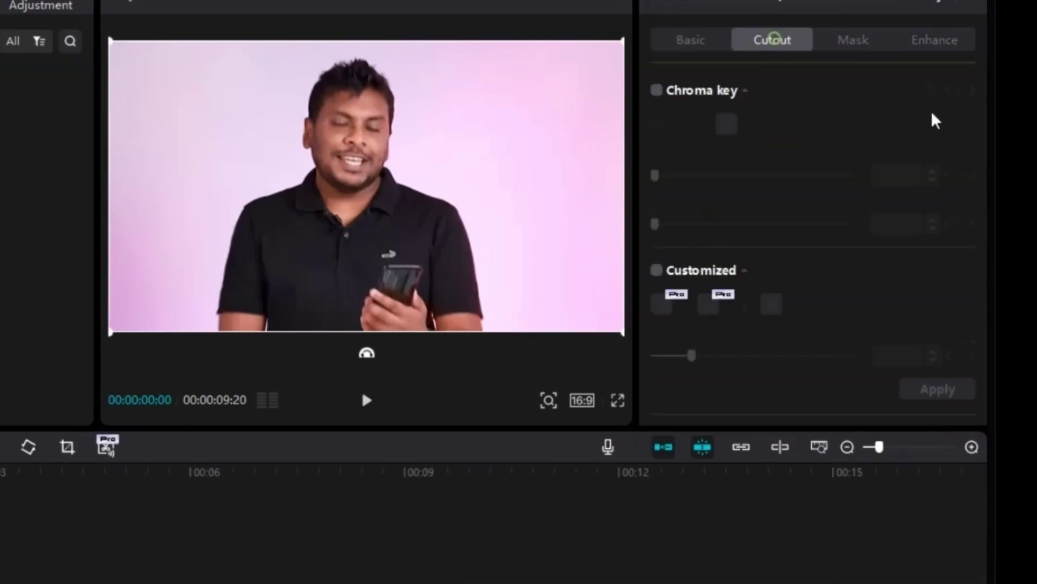
pyautogui.scroll(-1, 657, 391)
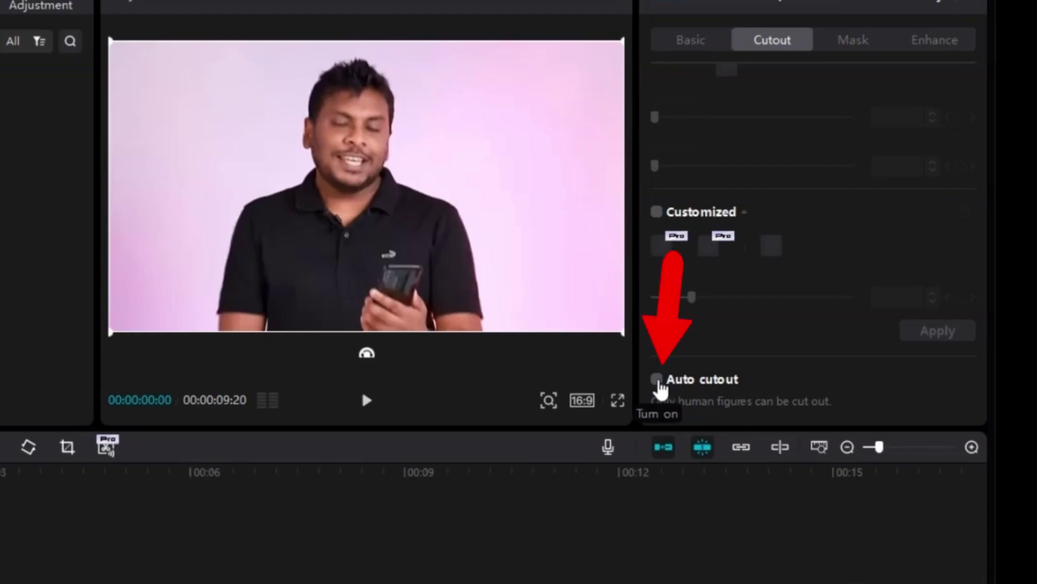
pyautogui.click(656, 378)
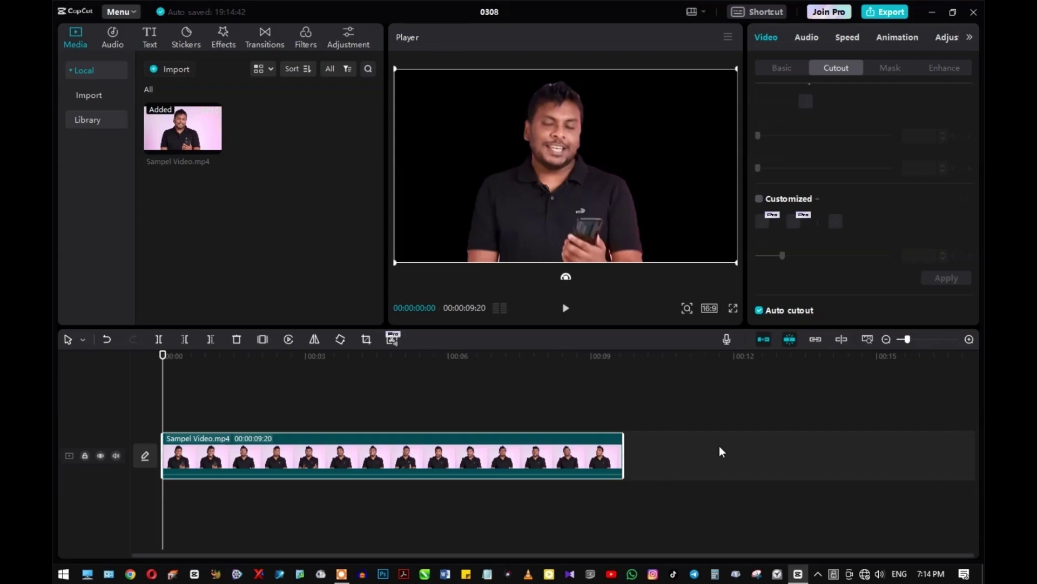
# Import 9204140_12617, Bac and Blue Professional News Live Streaming Youtube Thumbnail from the Youtub Kumara 2023 folder on drive E.
pyautogui.click(179, 69)
pyautogui.click(125, 263)
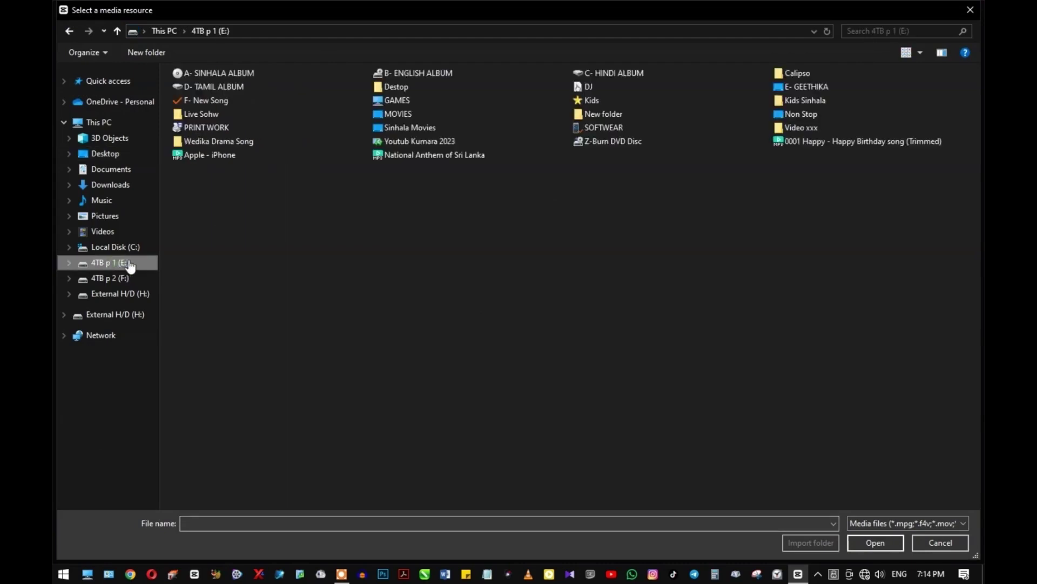
pyautogui.doubleClick(405, 143)
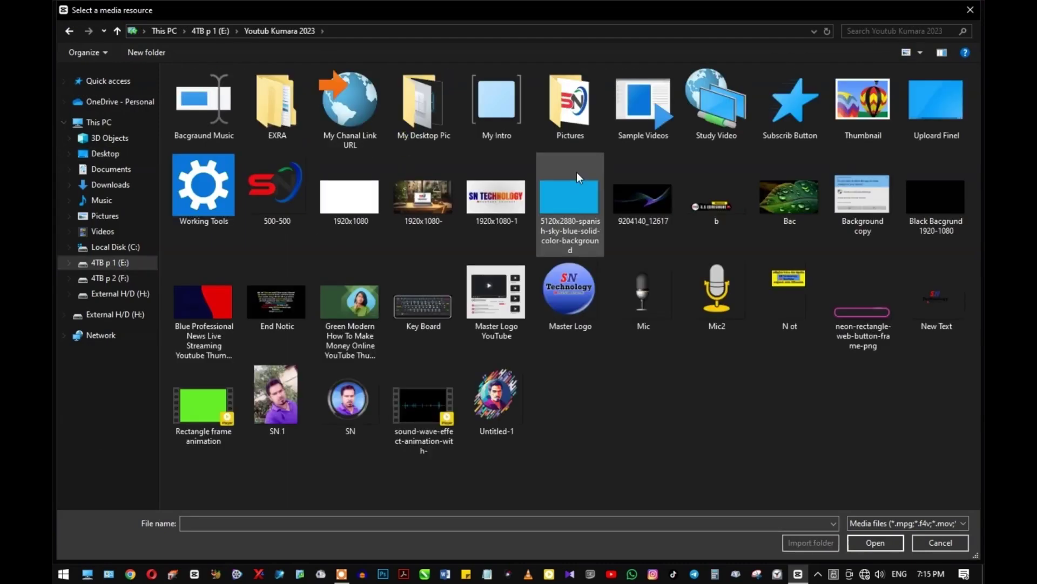
pyautogui.click(222, 301)
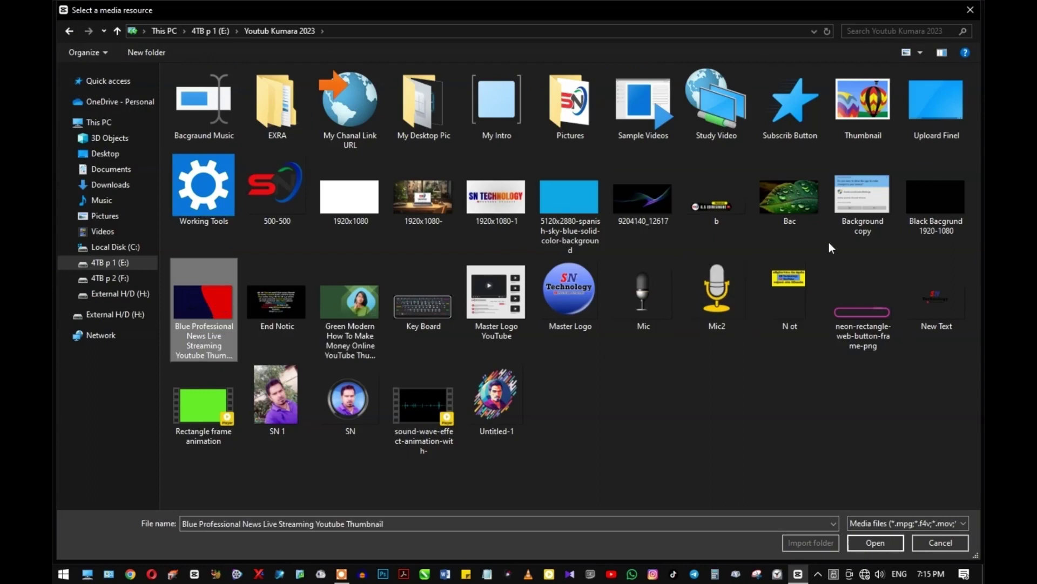
pyautogui.keyDown('ctrl'); pyautogui.click(646, 203); pyautogui.keyUp('ctrl')
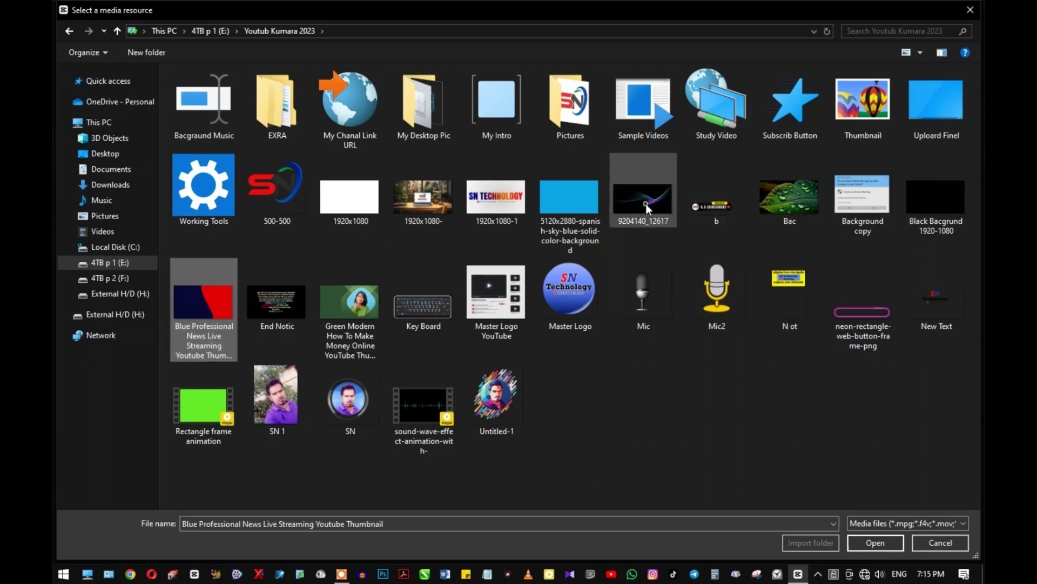
pyautogui.keyDown('ctrl'); pyautogui.click(790, 203); pyautogui.keyUp('ctrl')
pyautogui.click(875, 542)
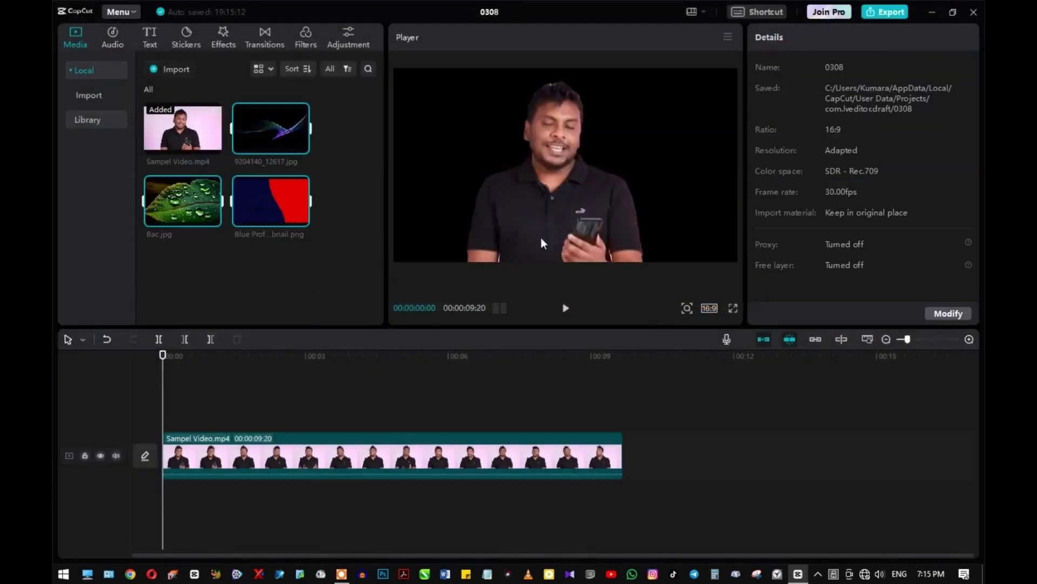
pyautogui.click(270, 264)
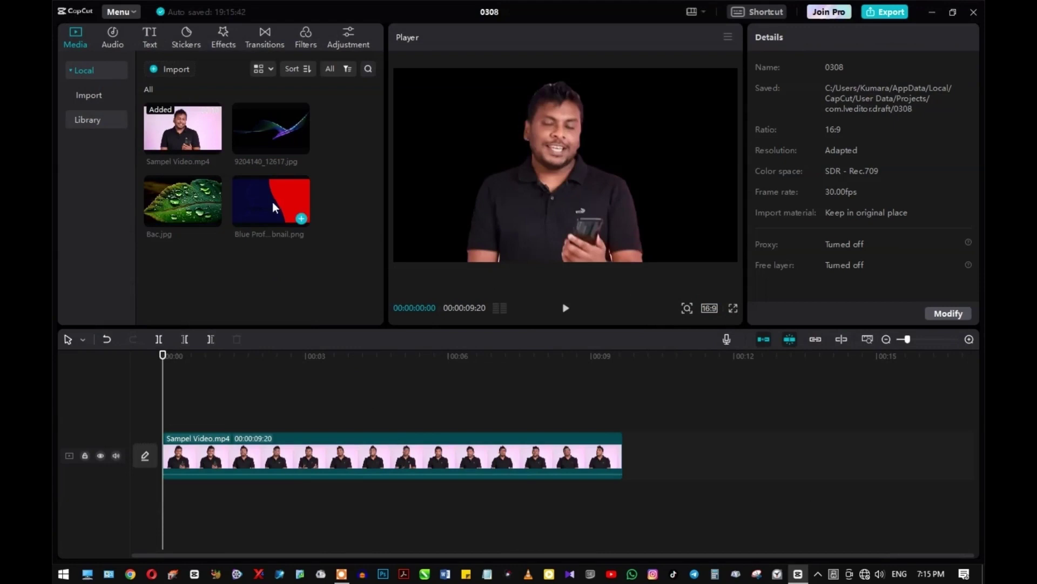
# Place the blue-and-red image on a track beneath Sampel Video and extend it to the video's full 00:00:09:20 length.
pyautogui.moveTo(267, 196); pyautogui.dragTo(654, 456)
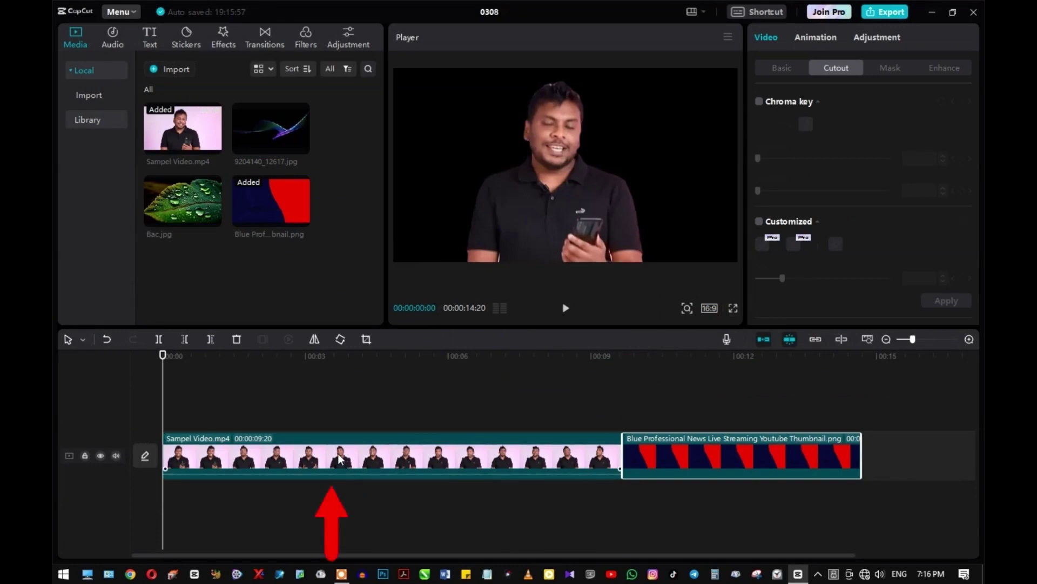
pyautogui.moveTo(339, 458); pyautogui.dragTo(341, 408)
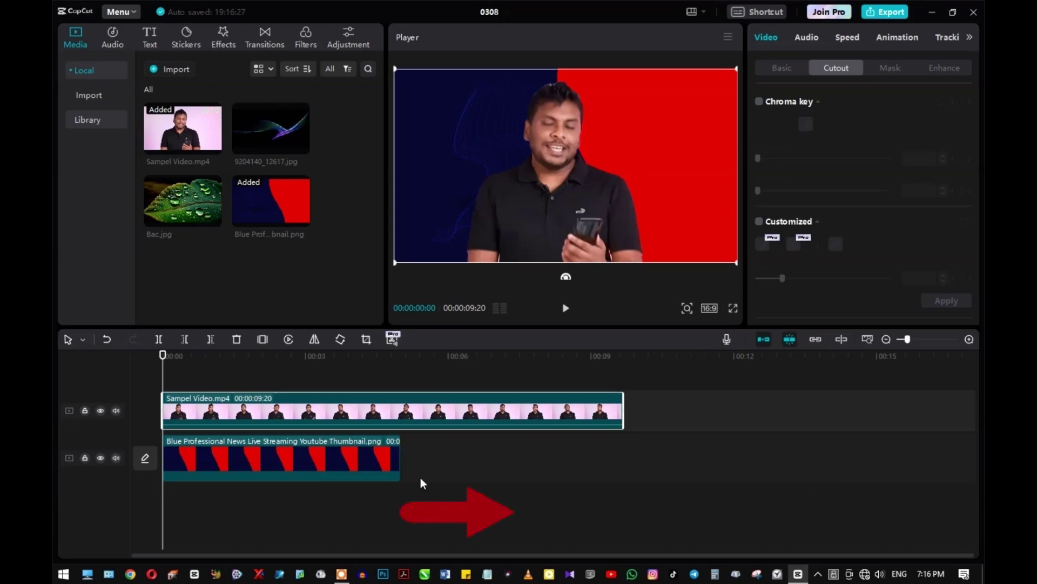
pyautogui.moveTo(399, 458); pyautogui.dragTo(620, 459)
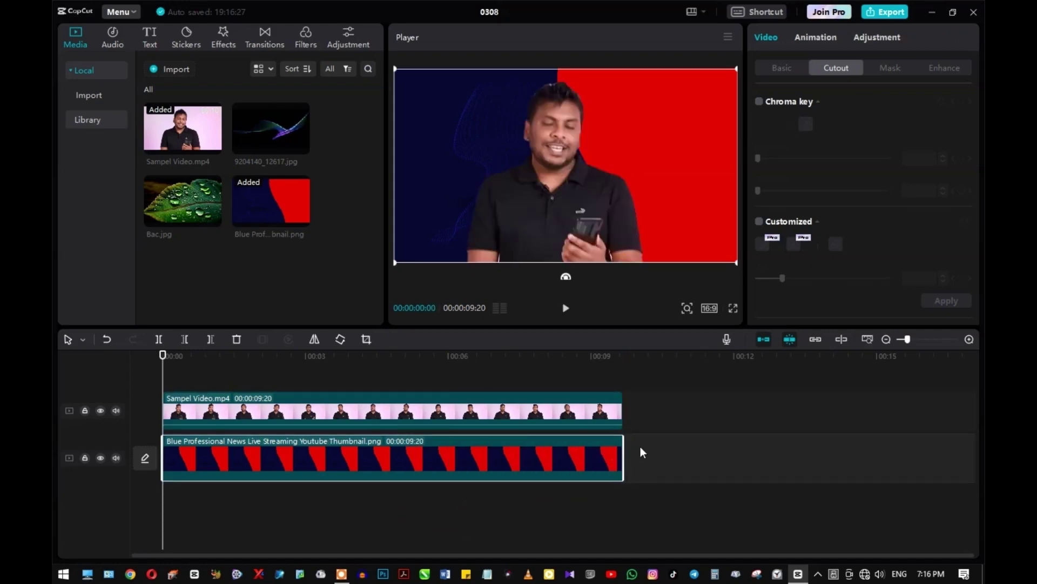
pyautogui.moveTo(170, 357); pyautogui.dragTo(146, 380)
# Replace the blue-and-red background with 9204140_12617.jpg, extend it to 00:00:09:20 to match the video, and preview the composite.
pyautogui.press('Delete')
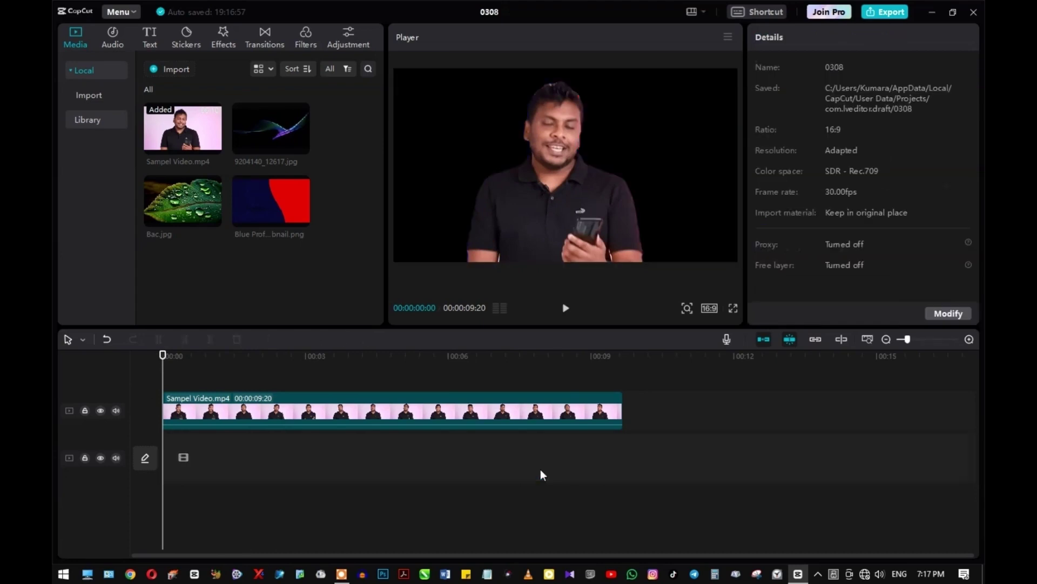
pyautogui.moveTo(272, 126); pyautogui.dragTo(218, 460)
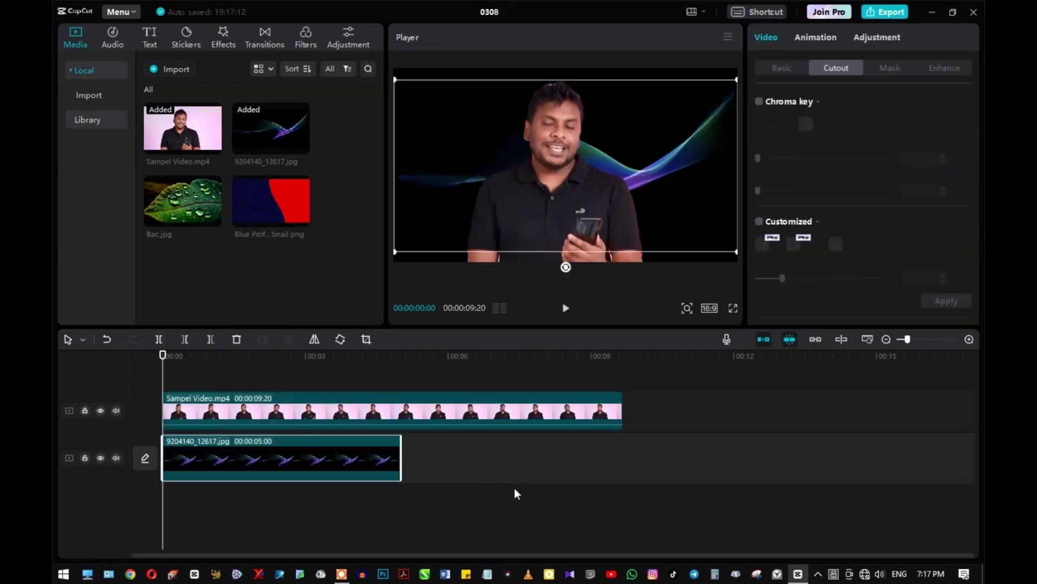
pyautogui.moveTo(401, 458); pyautogui.dragTo(623, 458)
pyautogui.moveTo(162, 358)
pyautogui.mouseDown()
pyautogui.moveTo(185, 358)
pyautogui.moveTo(156, 363)
pyautogui.mouseUp()
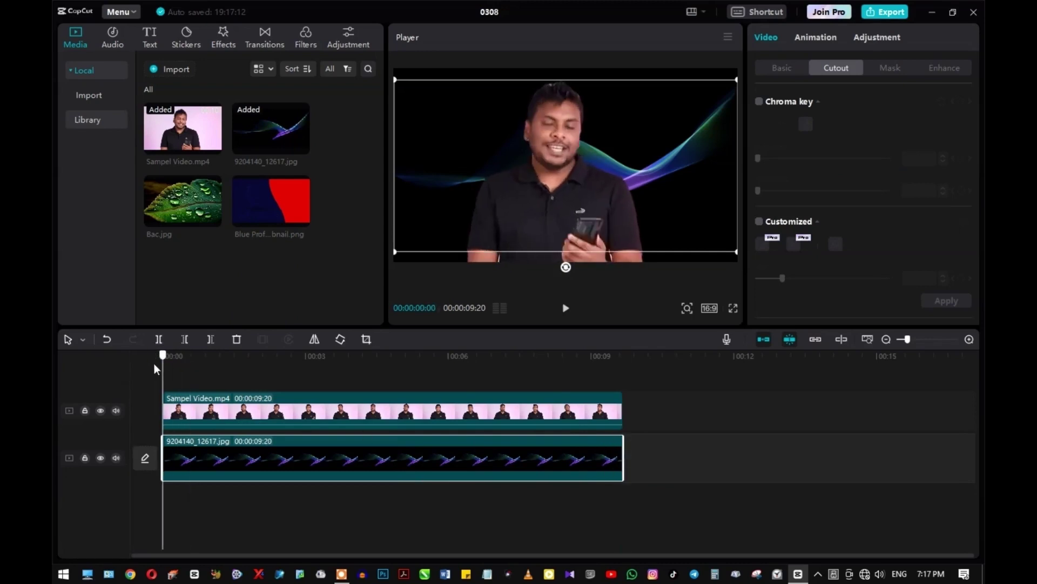
pyautogui.click(432, 406)
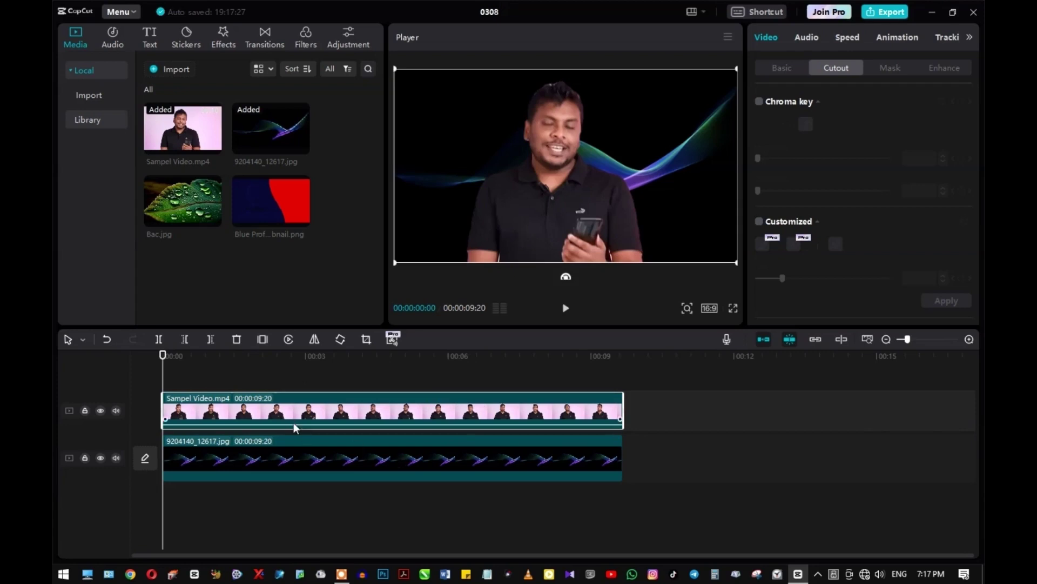
pyautogui.click(253, 528)
pyautogui.moveTo(236, 363); pyautogui.dragTo(147, 415)
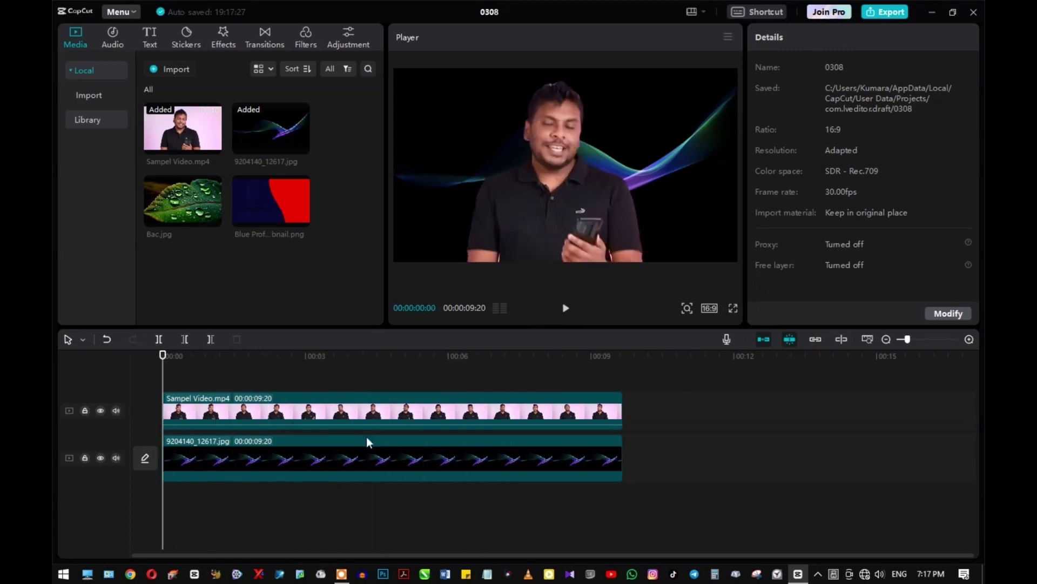
# Replace the 9204140_12617.jpg background with Bac.jpg, extend it to 00:00:09:20 to match the video, and scrub the result.
pyautogui.click(428, 459)
pyautogui.press('Delete')
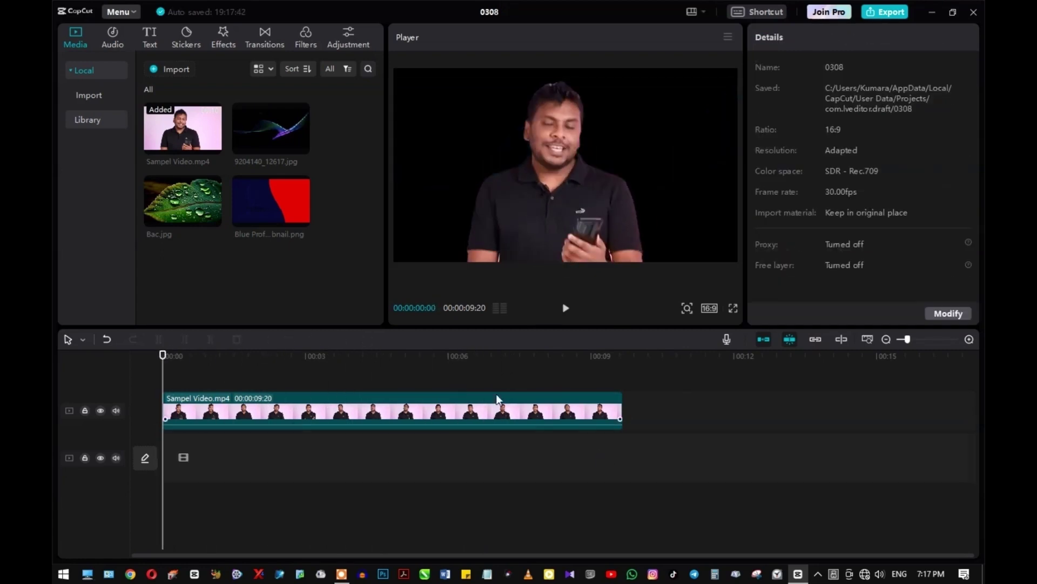
pyautogui.moveTo(210, 216); pyautogui.dragTo(224, 457)
pyautogui.moveTo(403, 454); pyautogui.dragTo(623, 458)
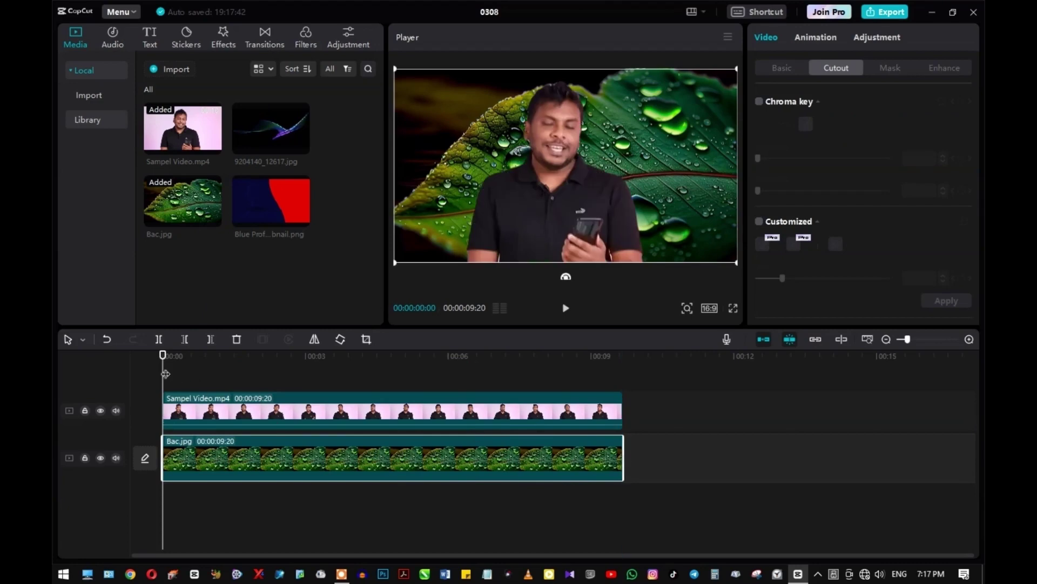
pyautogui.moveTo(162, 357); pyautogui.dragTo(140, 407)
pyautogui.moveTo(163, 357); pyautogui.dragTo(169, 366)
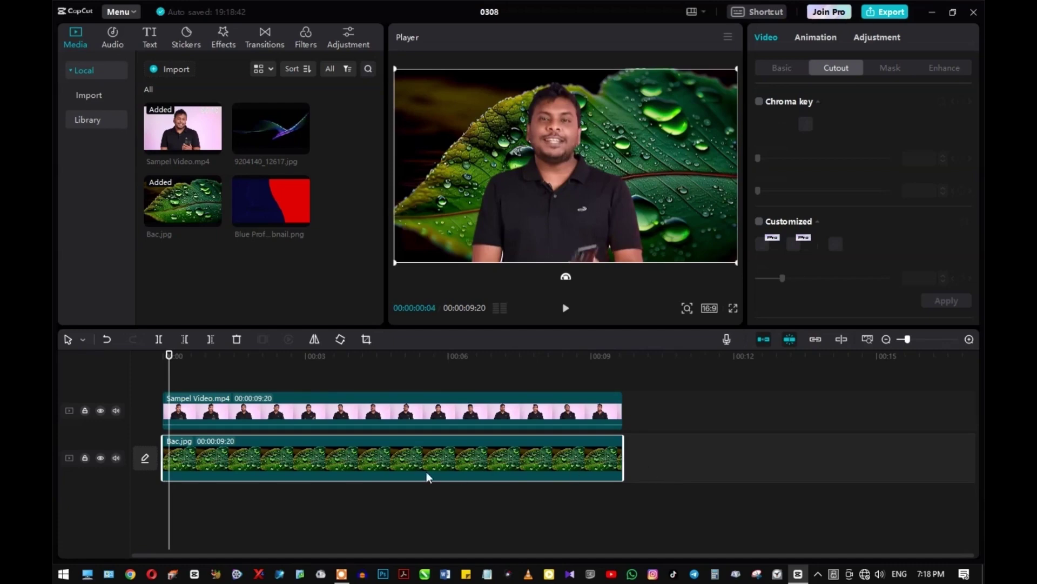
# Shrink Sampel Video to about two thirds of its size in the upper-left corner of the frame, and scrub through the composite.
pyautogui.click(402, 407)
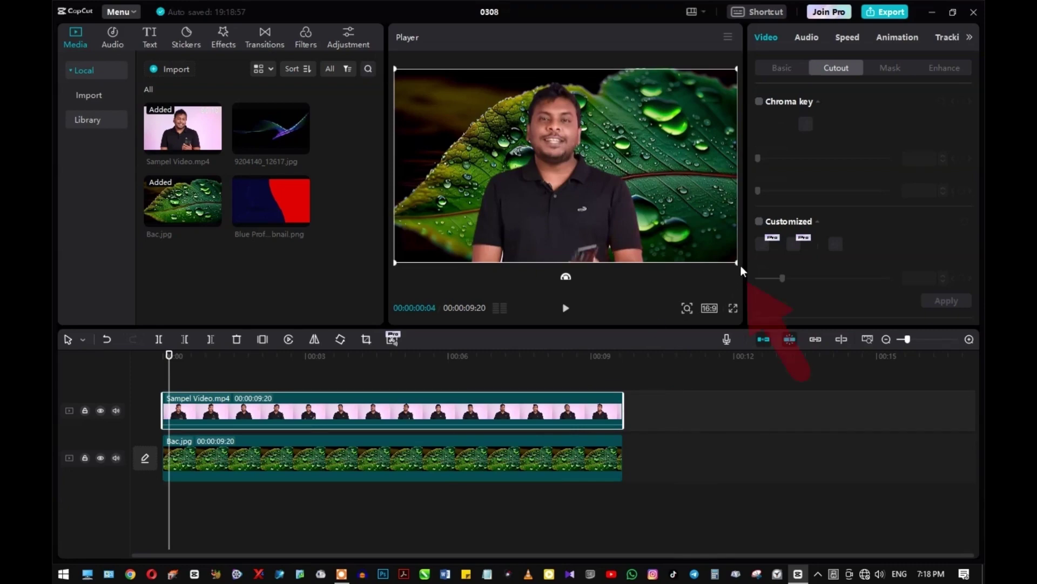
pyautogui.moveTo(738, 264); pyautogui.dragTo(657, 222)
pyautogui.moveTo(588, 199); pyautogui.dragTo(466, 158)
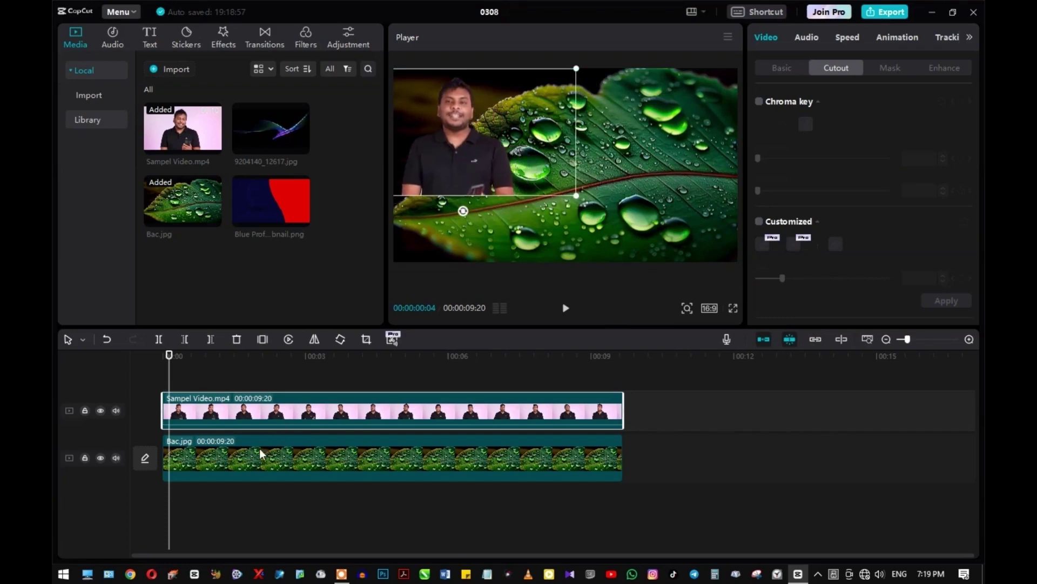
pyautogui.moveTo(168, 362); pyautogui.dragTo(265, 363)
pyautogui.click(159, 362)
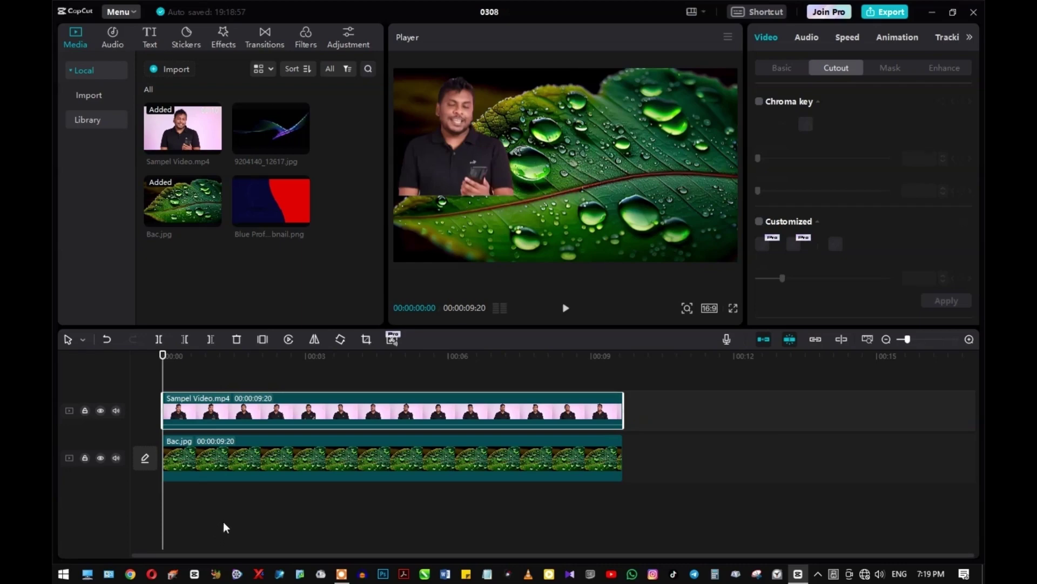
pyautogui.click(226, 528)
pyautogui.moveTo(227, 361); pyautogui.dragTo(315, 362)
pyautogui.click(158, 380)
# Enlarge Sampel Video until it nearly fills the frame and center it over the leaf background.
pyautogui.click(254, 416)
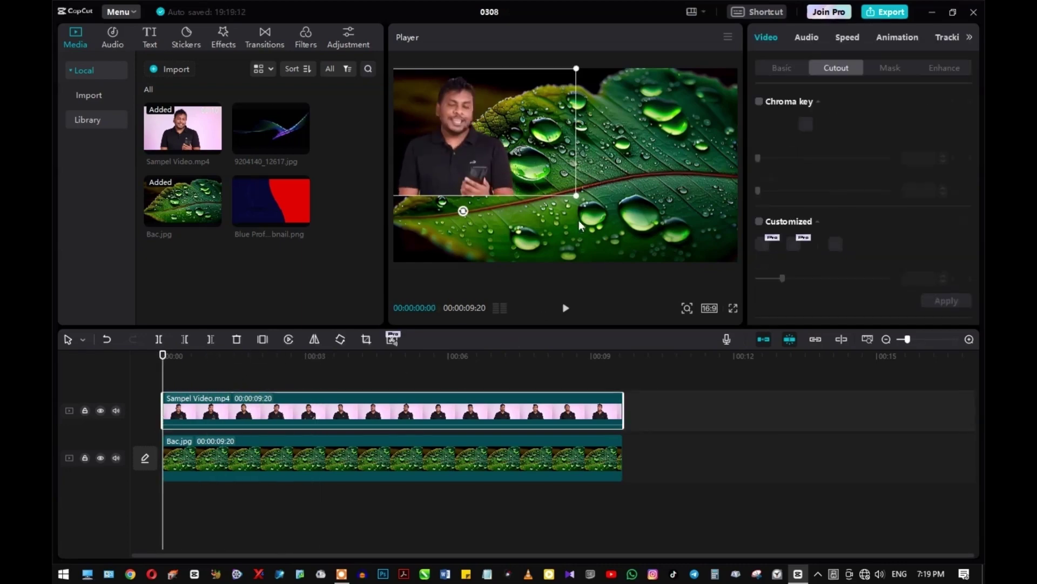
pyautogui.moveTo(577, 197); pyautogui.dragTo(631, 227)
pyautogui.moveTo(492, 177); pyautogui.dragTo(597, 210)
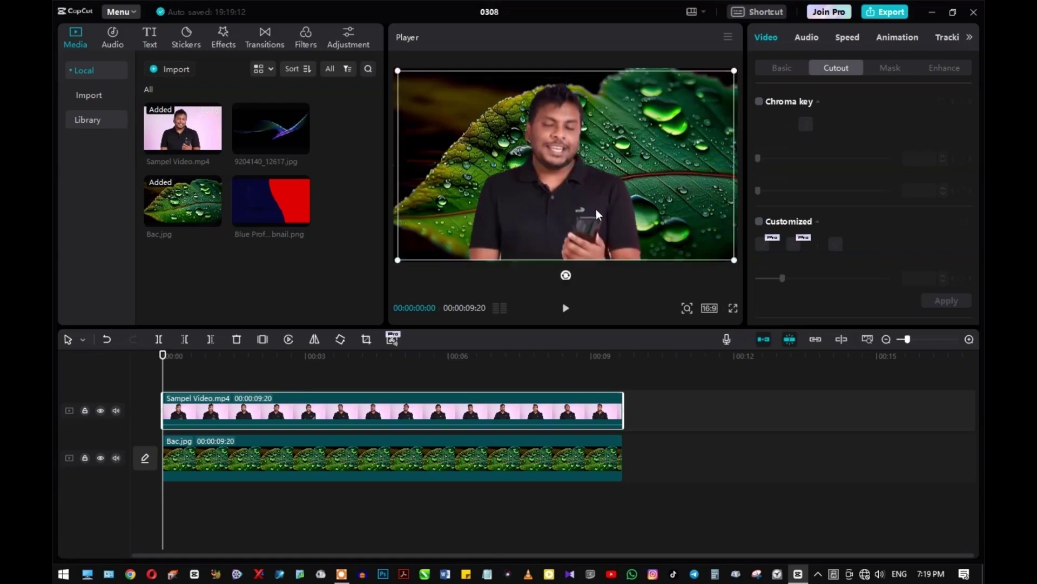
pyautogui.click(236, 521)
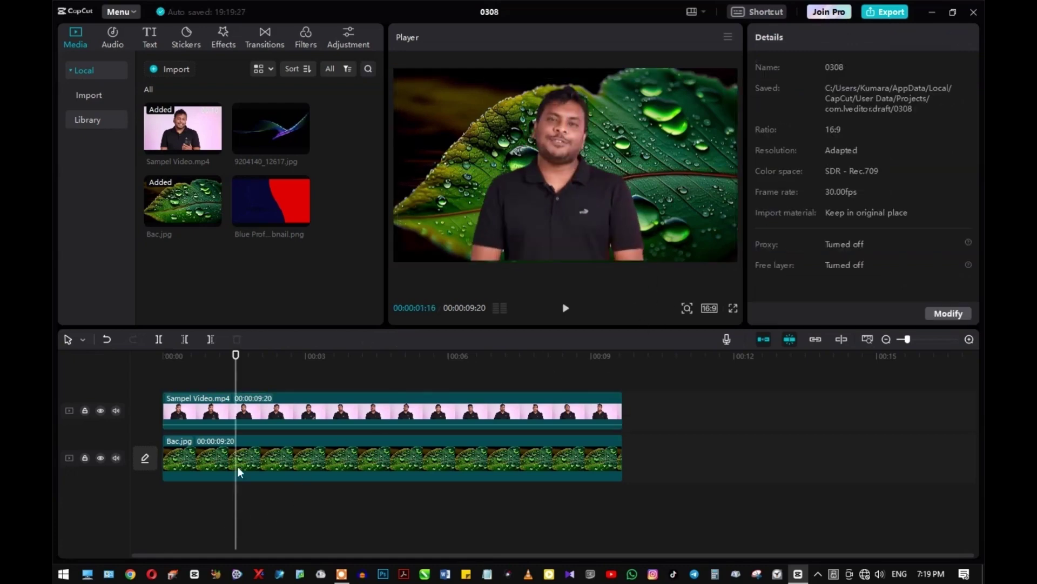
# Play the composite from the beginning to review the background replacement, and return to the start of the timeline.
pyautogui.moveTo(236, 357); pyautogui.dragTo(162, 370)
pyautogui.click(568, 309)
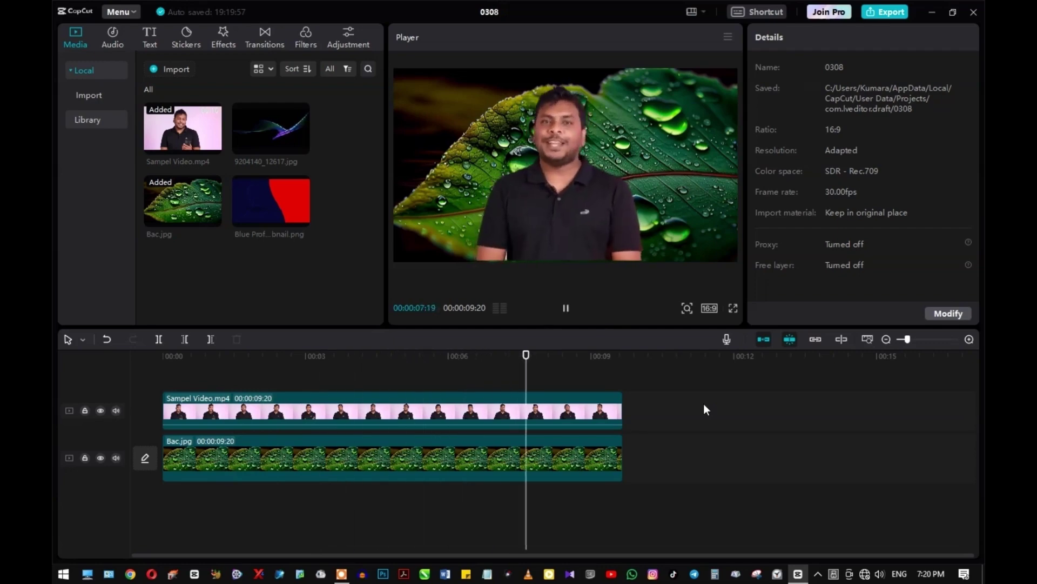
pyautogui.click(566, 308)
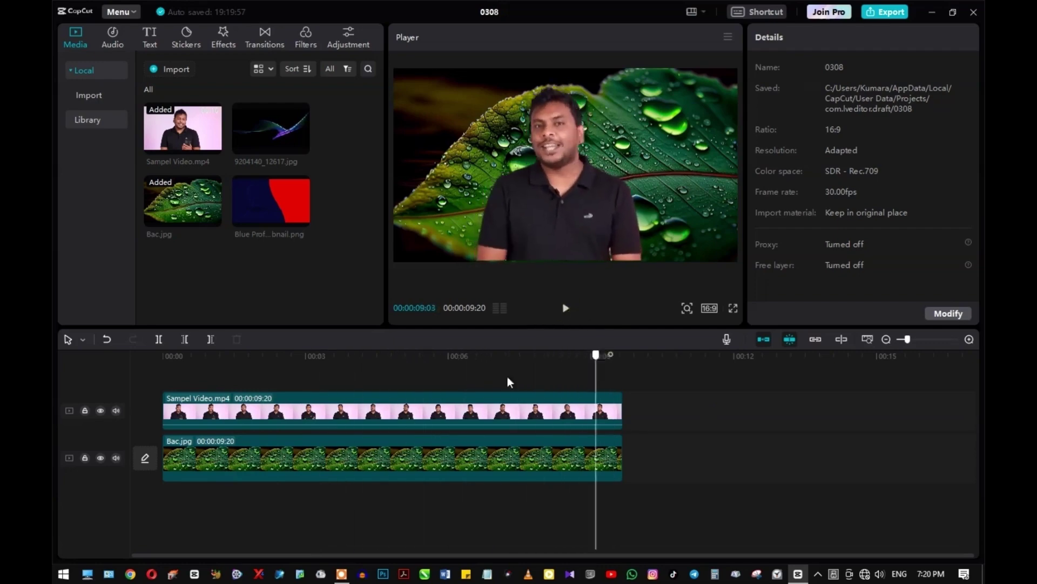
pyautogui.click(162, 373)
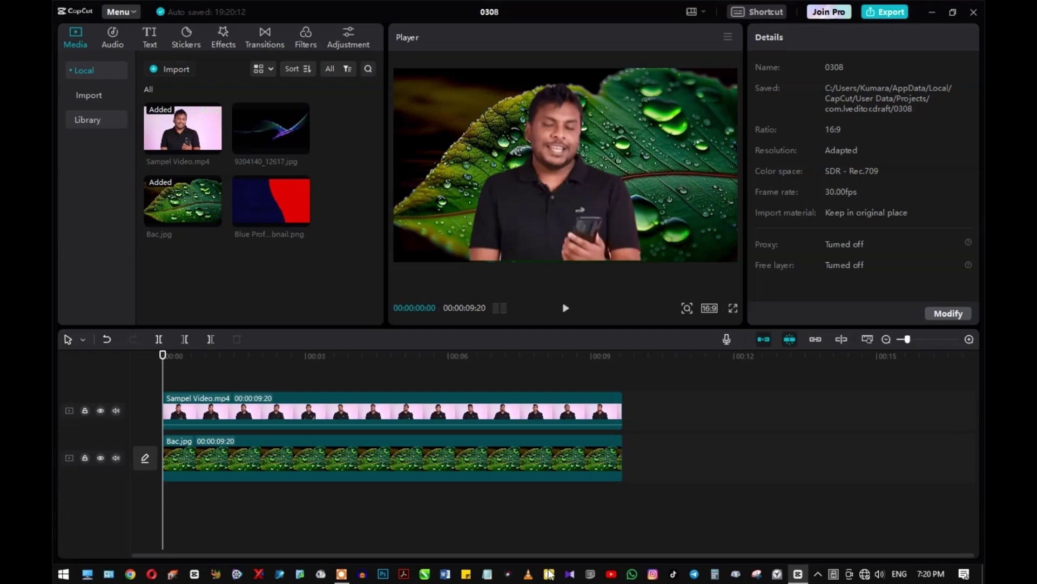
# Configure the video export with 1080P resolution, Higher bit rate, H.264 codec, mp4 format and a 30fps frame rate.
pyautogui.click(886, 13)
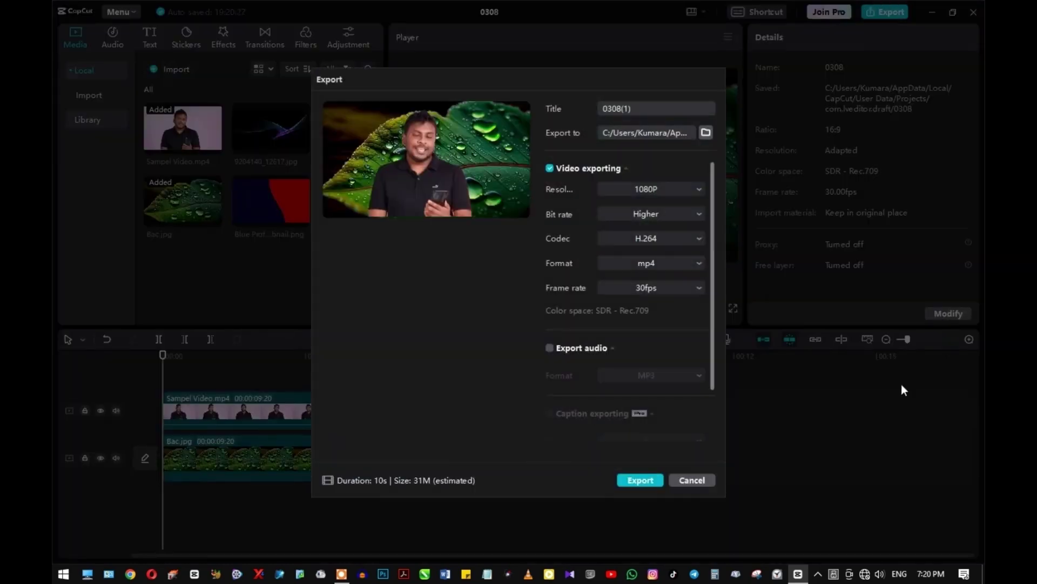
pyautogui.click(700, 189)
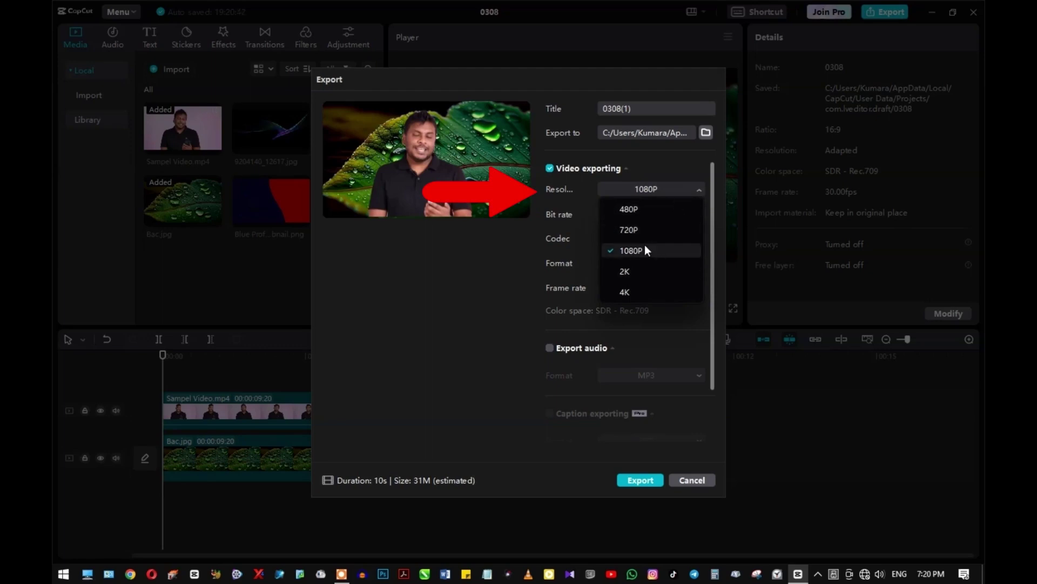
pyautogui.click(628, 251)
pyautogui.click(698, 212)
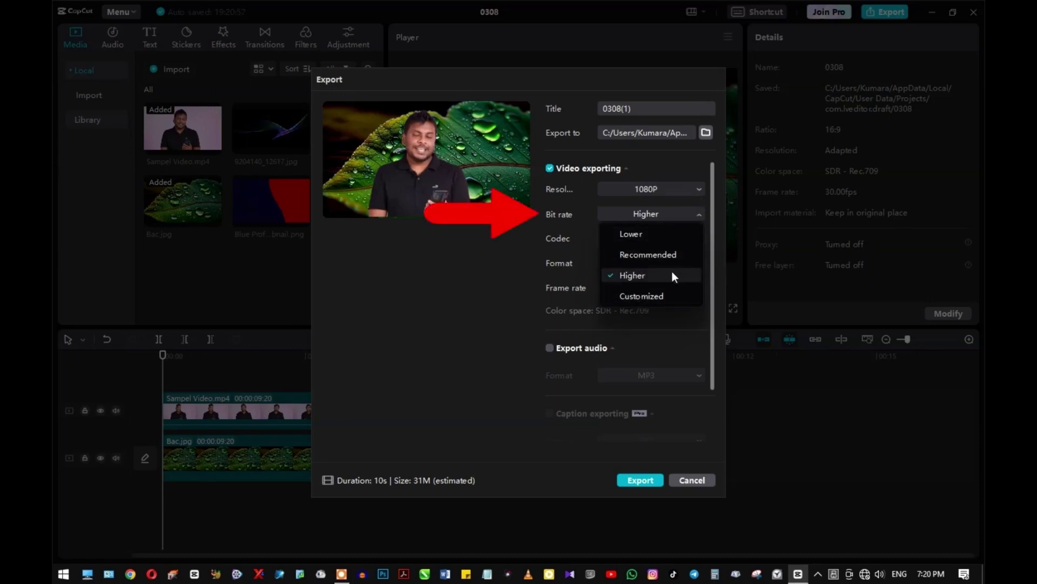
pyautogui.click(635, 275)
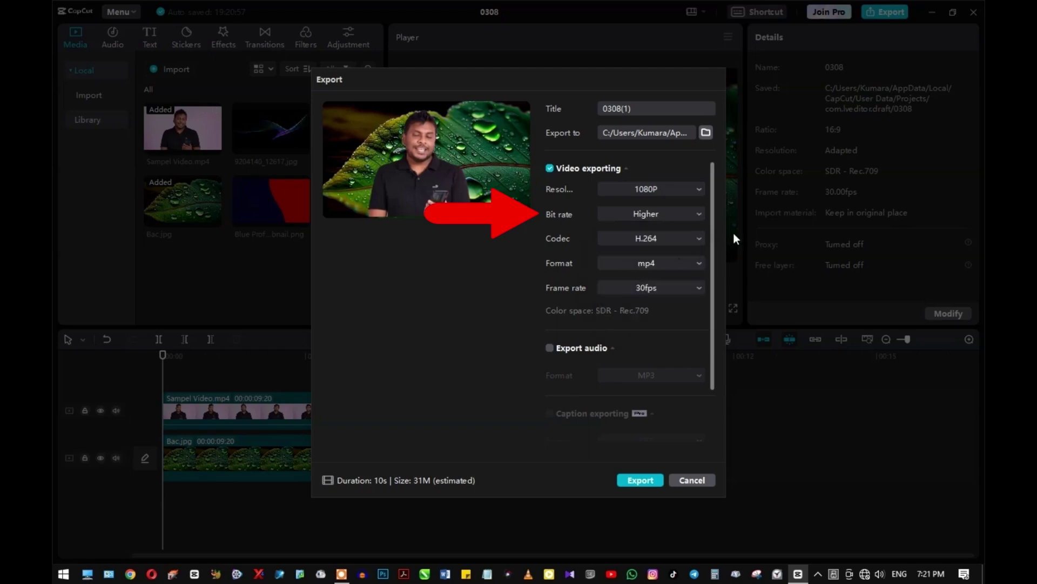
pyautogui.click(701, 237)
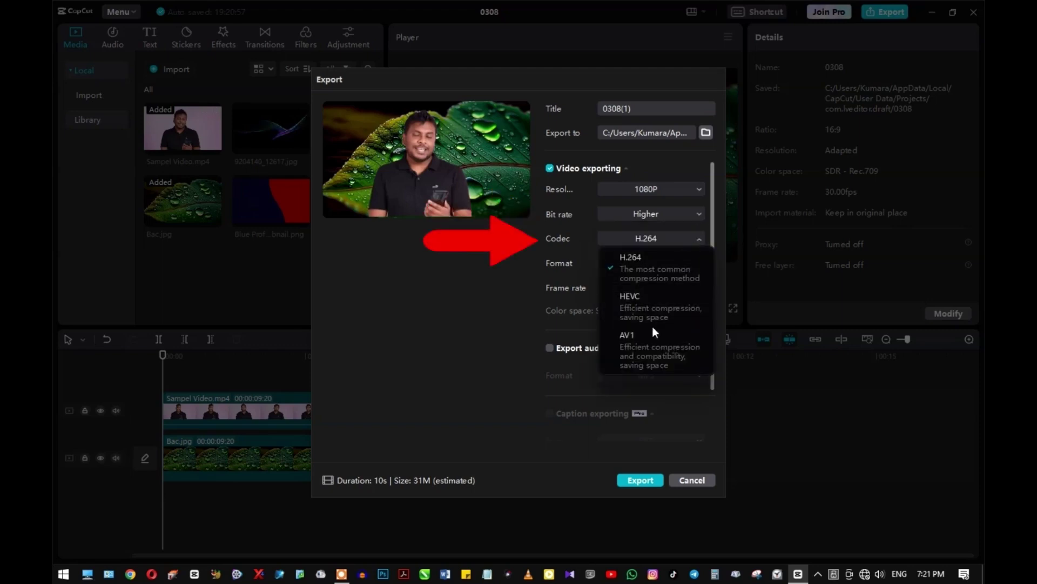
pyautogui.click(629, 261)
pyautogui.click(699, 263)
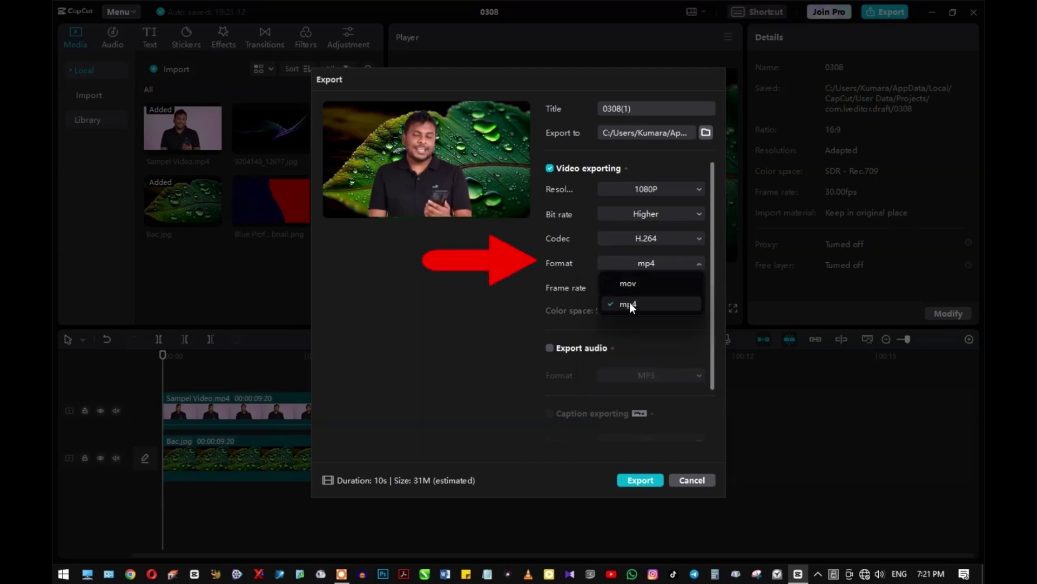
pyautogui.click(630, 302)
pyautogui.click(702, 288)
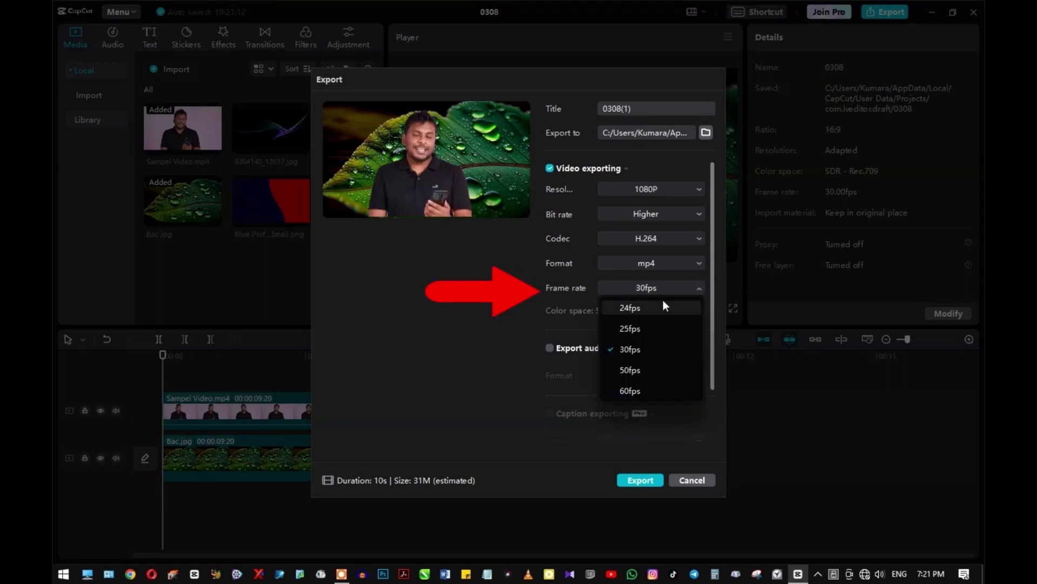
pyautogui.click(630, 349)
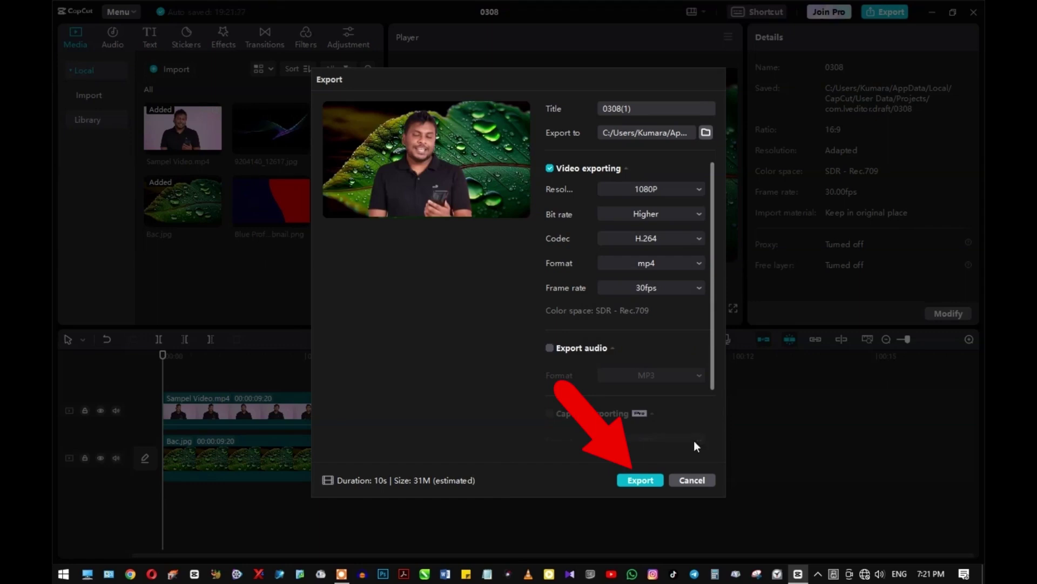
# Export the video, open its output folder and play the exported file 0308(1).
pyautogui.click(644, 482)
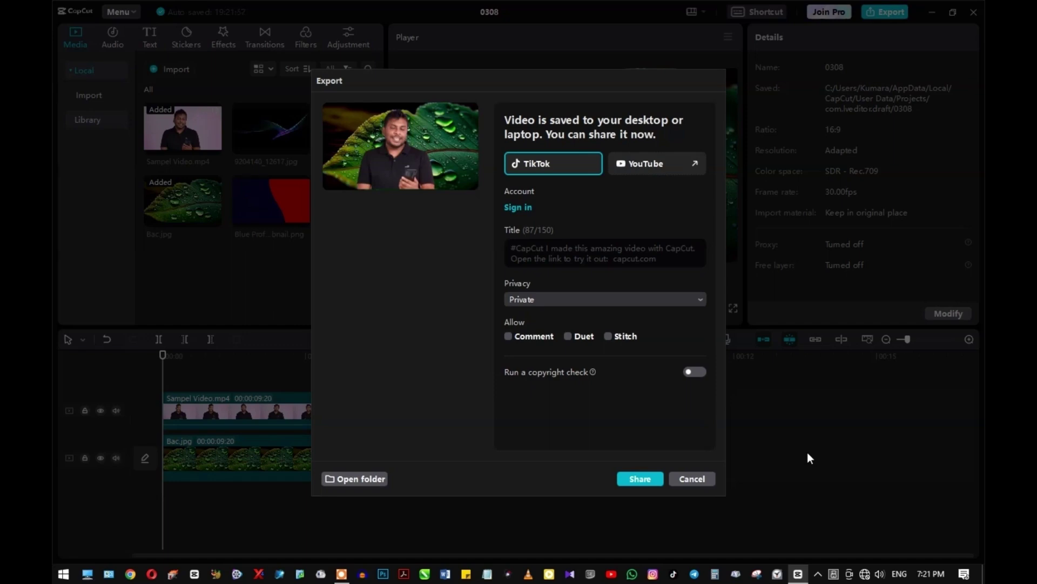
pyautogui.click(355, 479)
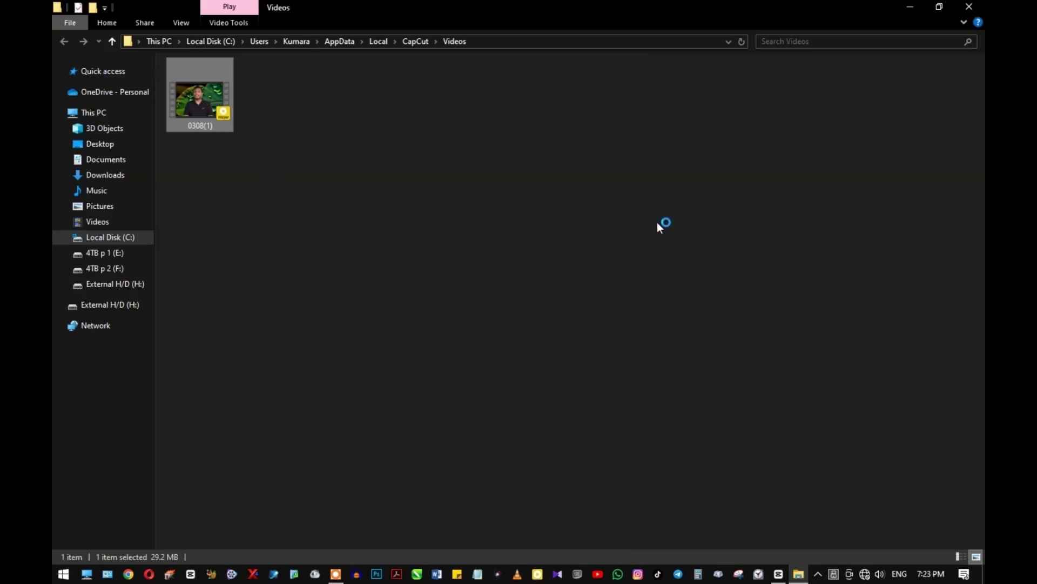
pyautogui.press('Return')
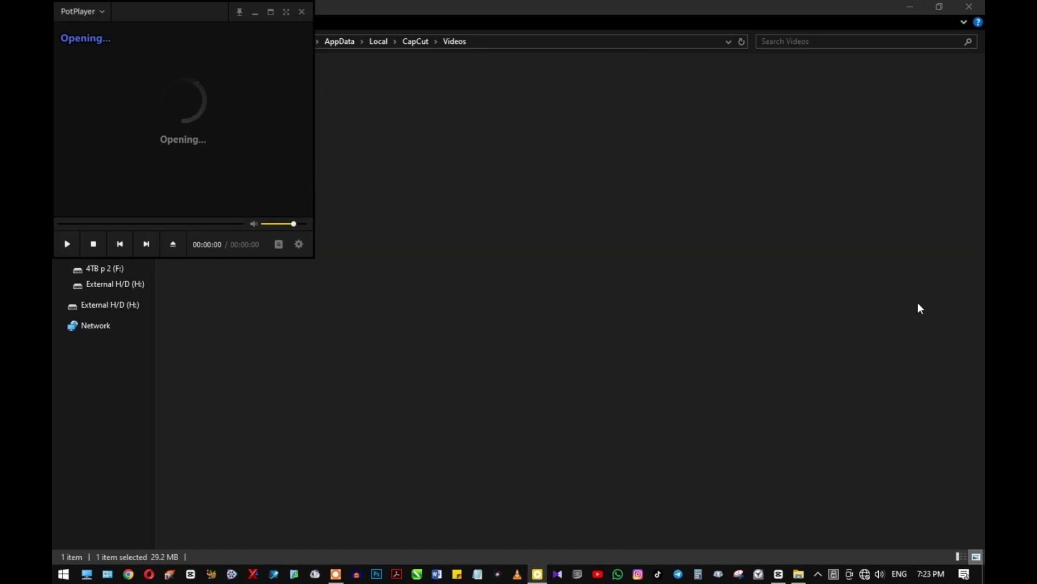